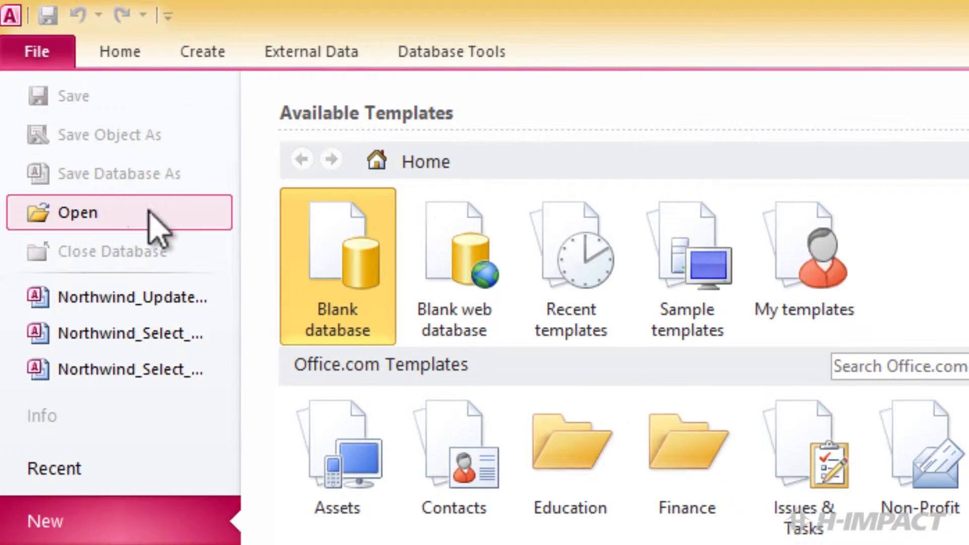
# Step: Open Northwind_Update_Query_Product_Prices_Start.accdb from the Desktop's Access2010Samples folder
pyautogui.click(150, 214)
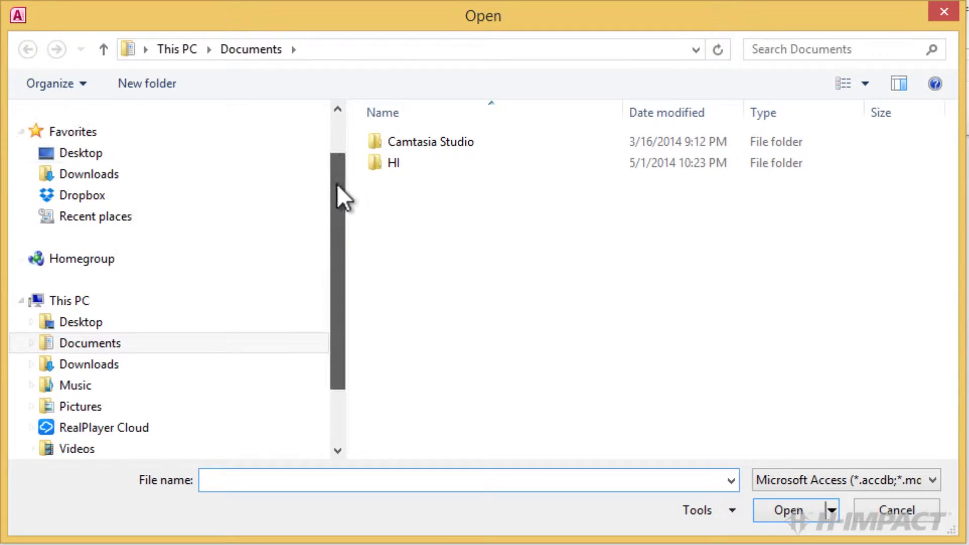
pyautogui.moveTo(343, 243); pyautogui.dragTo(217, 173)
pyautogui.click(123, 191)
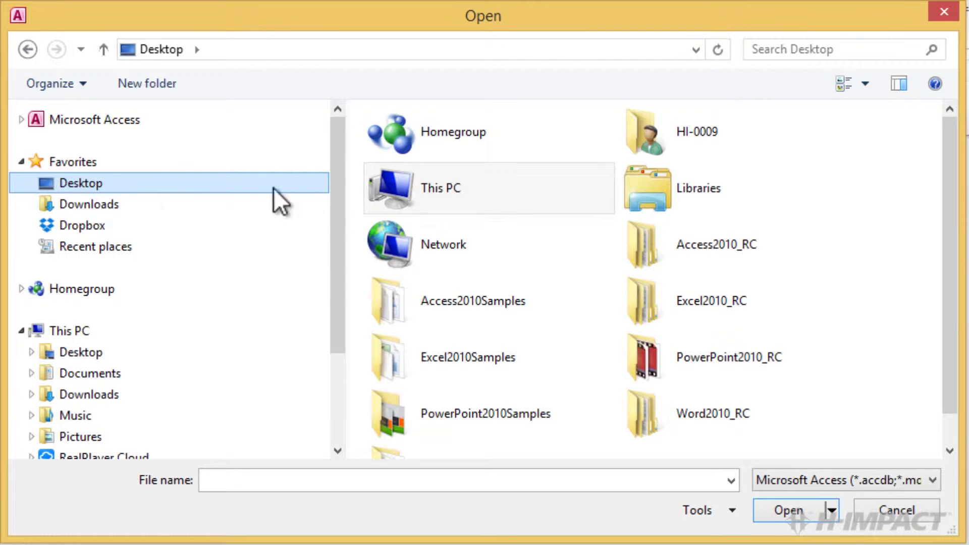
pyautogui.click(403, 292)
pyautogui.doubleClick(402, 291)
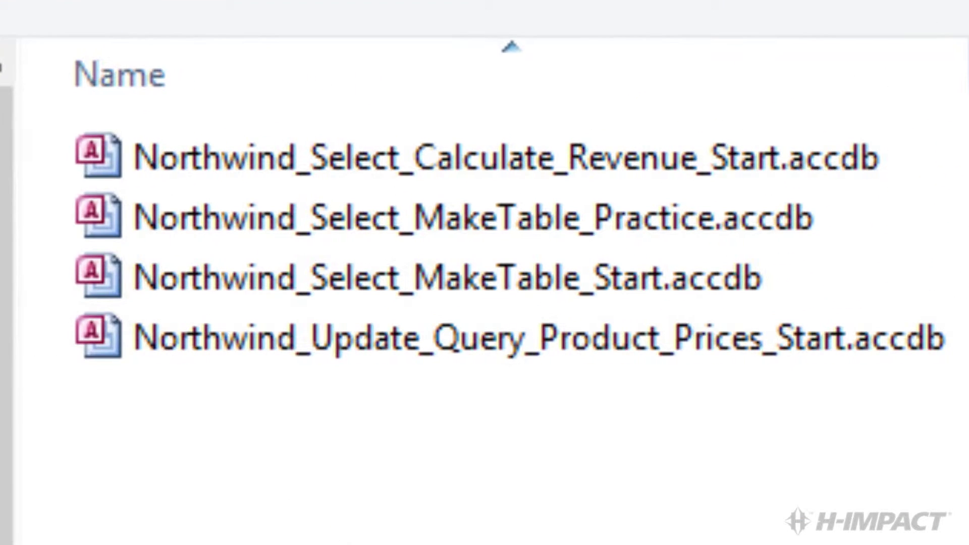
pyautogui.click(490, 210)
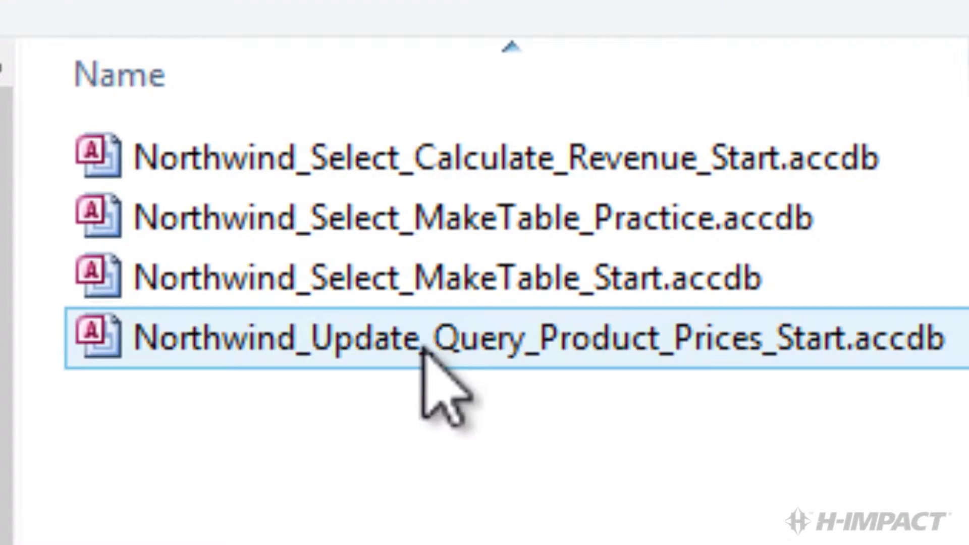
pyautogui.doubleClick(425, 350)
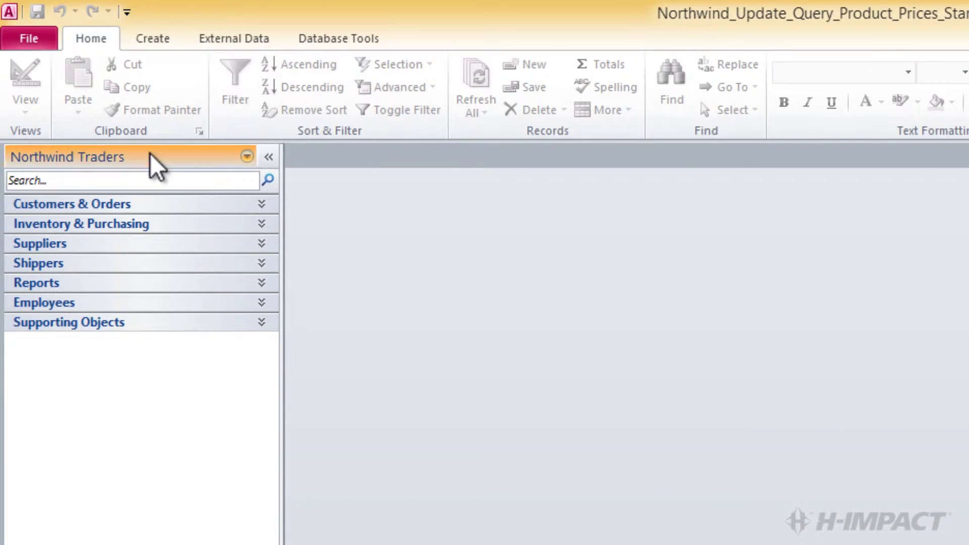
# Step: Group the Navigation Pane by Object Type and expand the Tables and Queries groups
pyautogui.click(151, 157)
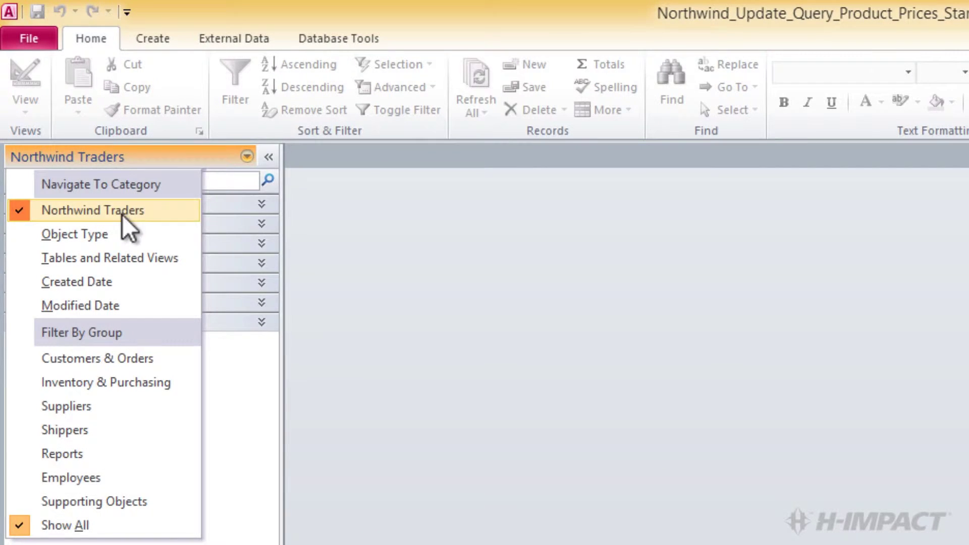
pyautogui.click(118, 236)
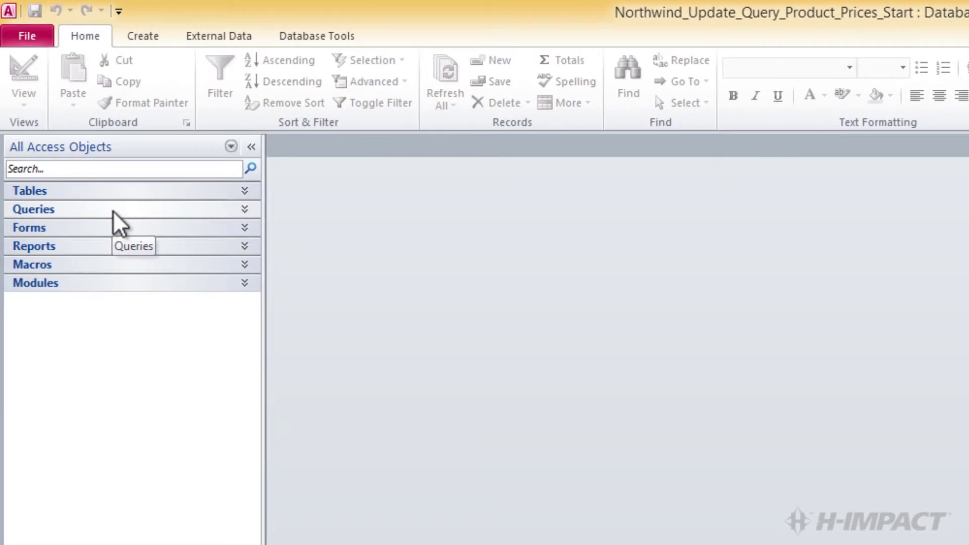
pyautogui.click(91, 154)
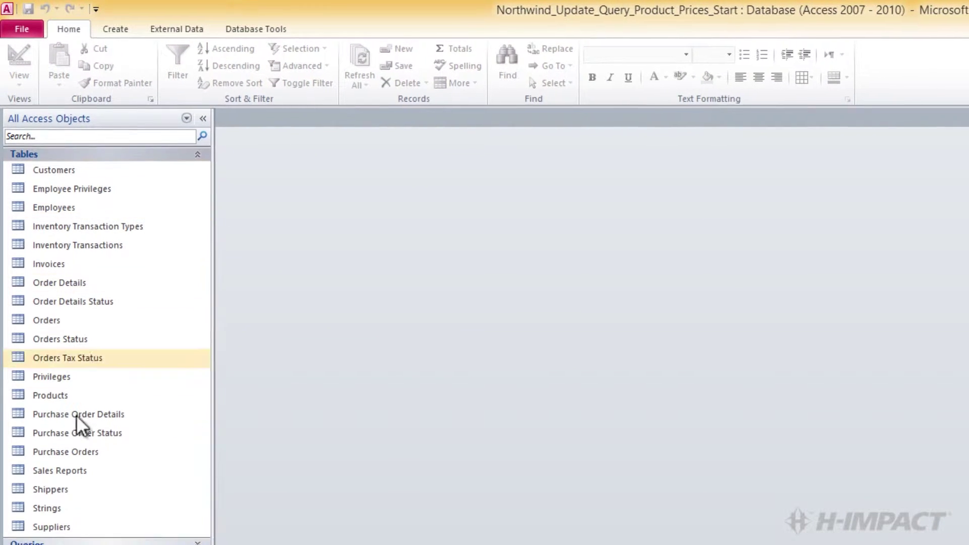
pyautogui.click(58, 532)
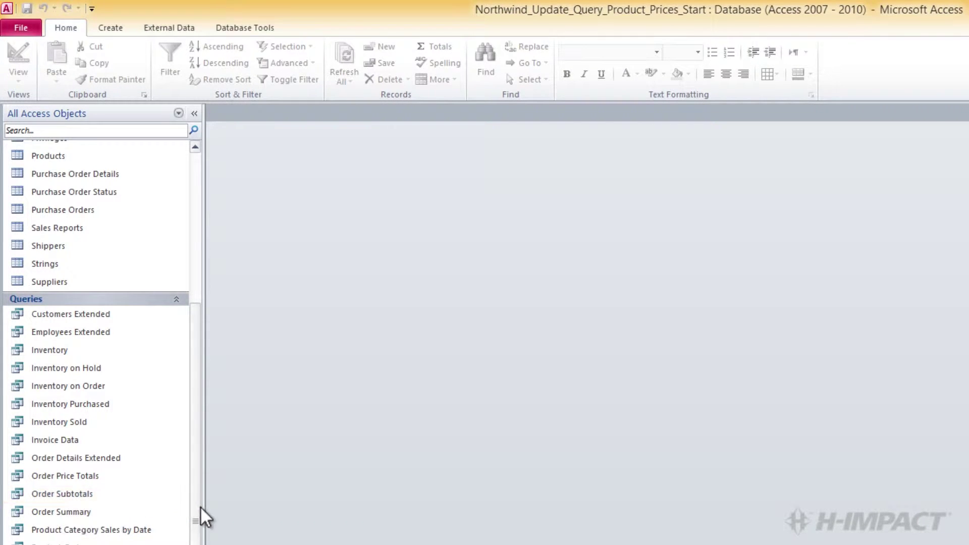
pyautogui.moveTo(201, 506); pyautogui.dragTo(202, 371)
# Step: Open the Products table and select its List Price and all-zero Discount_Price columns
pyautogui.doubleClick(65, 361)
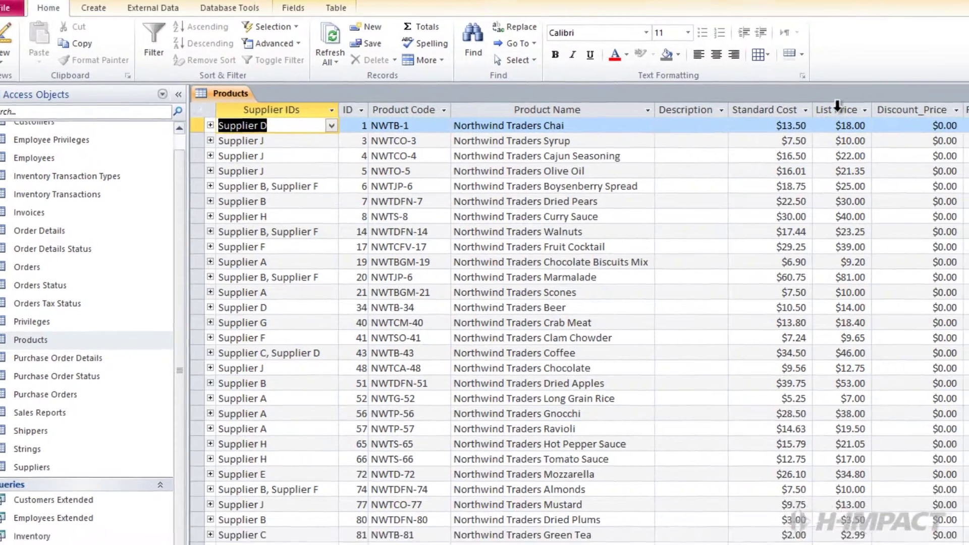
pyautogui.click(846, 127)
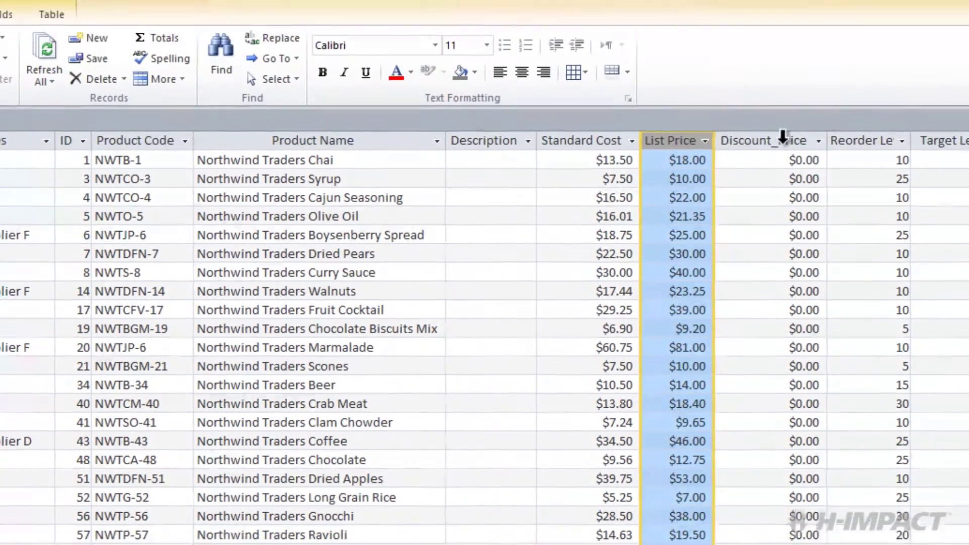
pyautogui.click(783, 160)
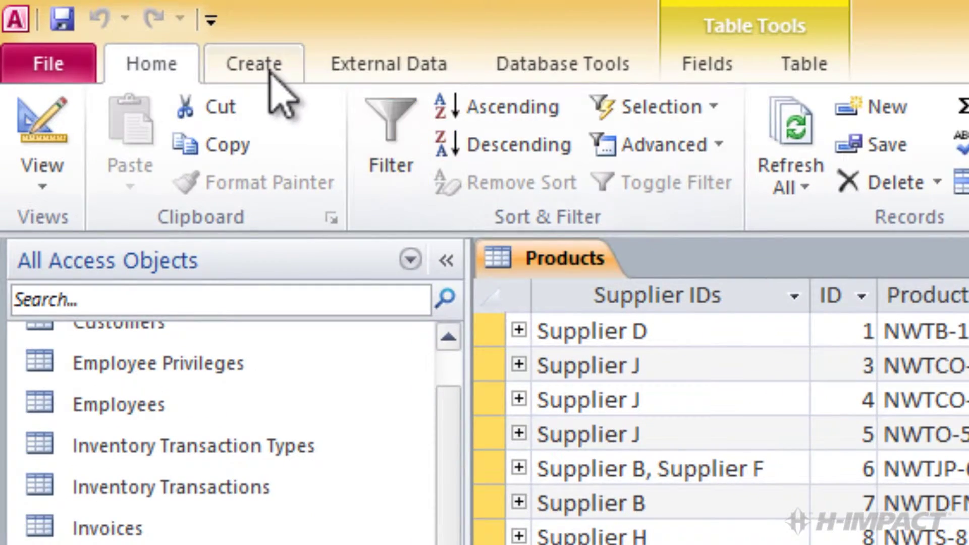
pyautogui.click(269, 78)
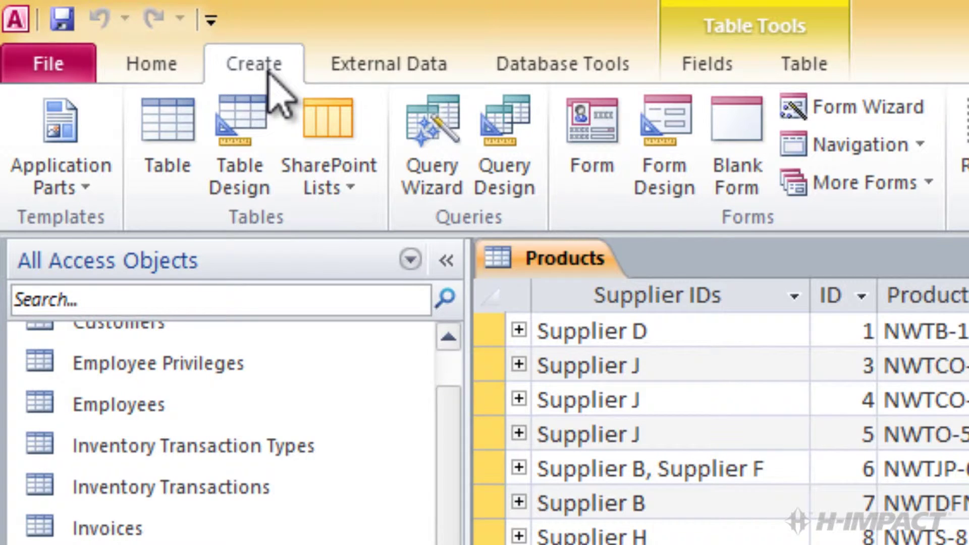
# Step: Create a design-view query on Products and enlarge its field list to show all fields
pyautogui.click(515, 121)
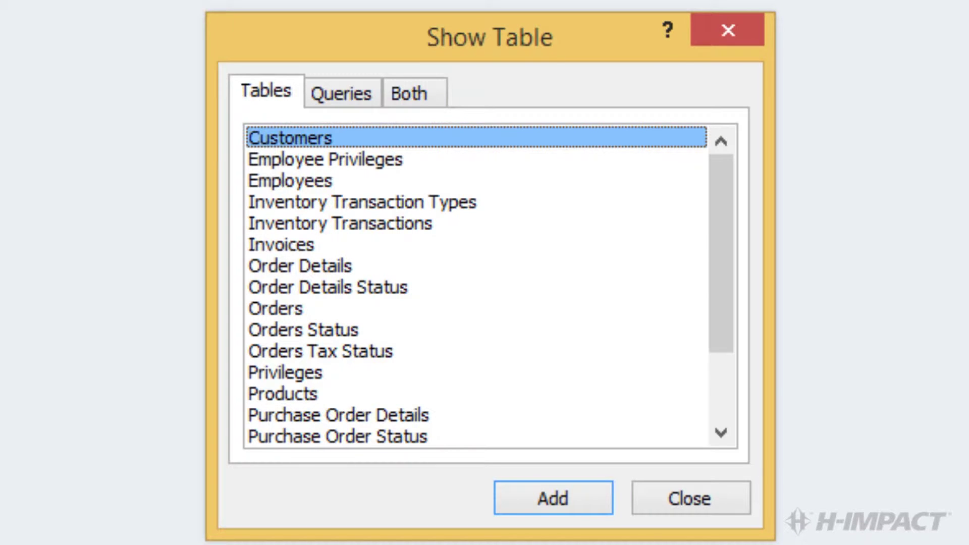
pyautogui.click(488, 448)
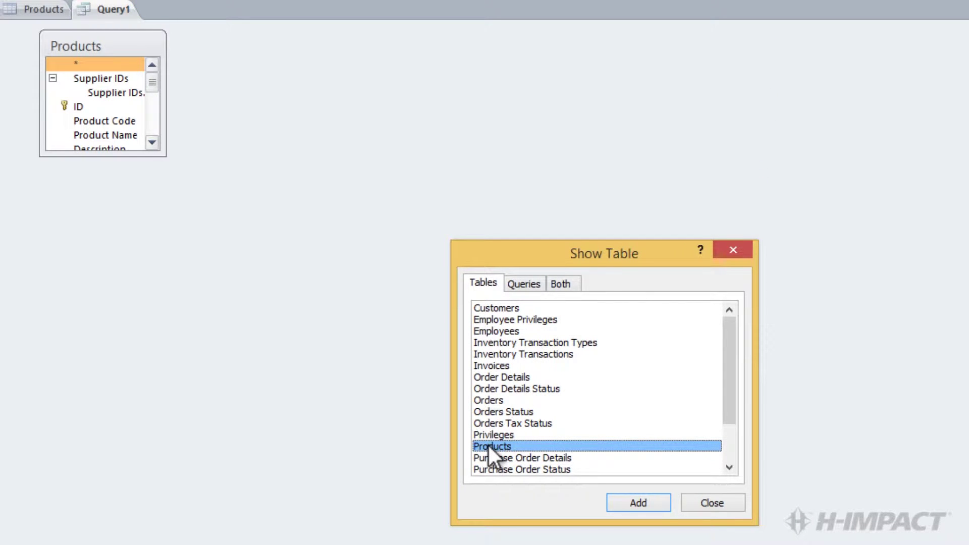
pyautogui.click(695, 503)
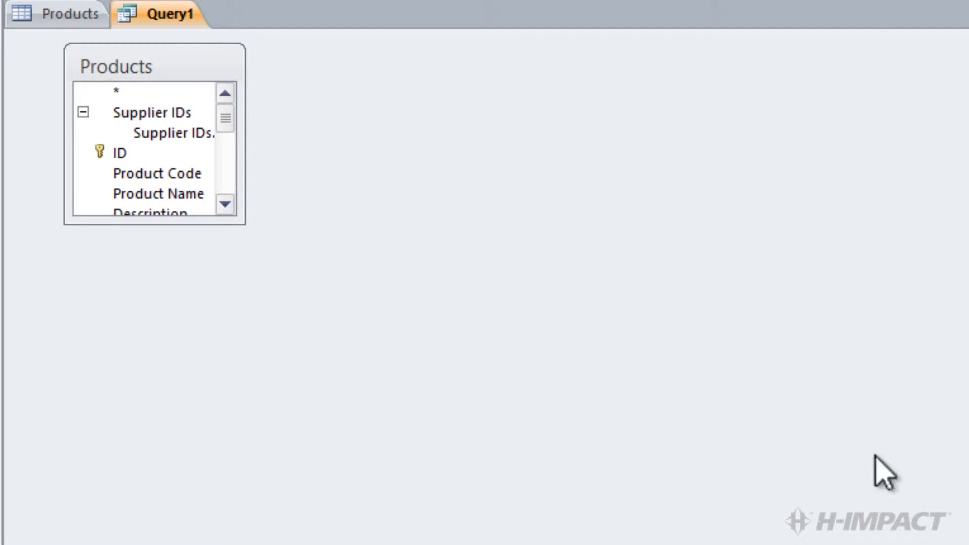
pyautogui.moveTo(242, 167); pyautogui.dragTo(358, 169)
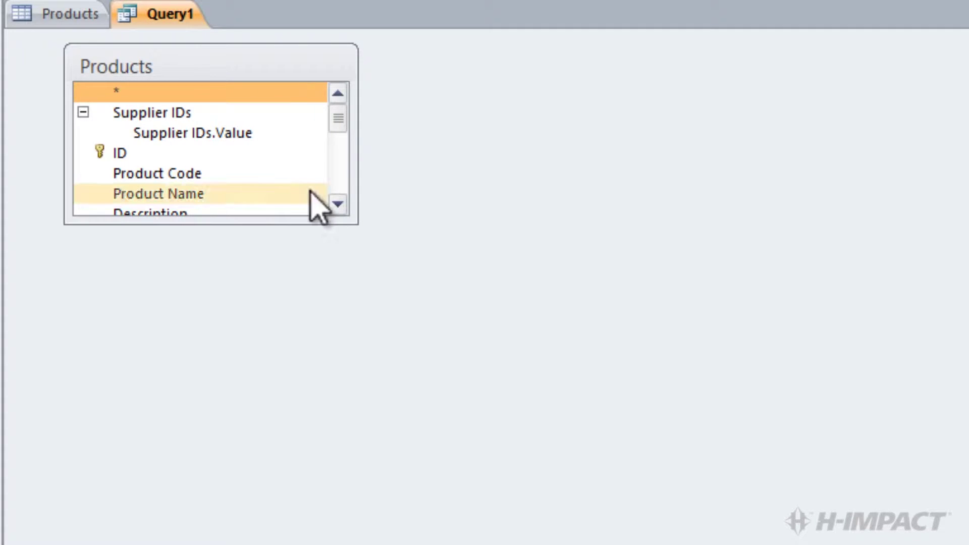
pyautogui.moveTo(287, 225); pyautogui.dragTo(301, 509)
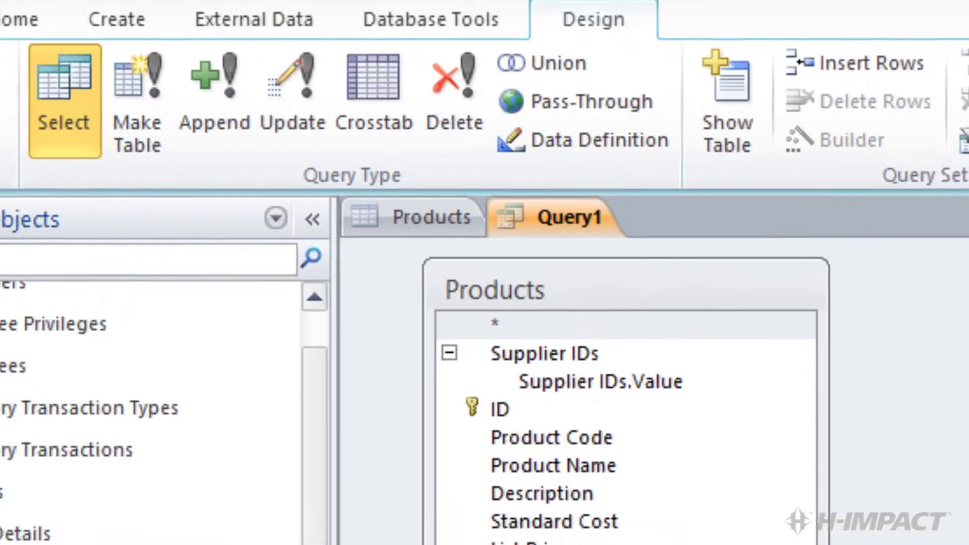
# Step: Save Query1 under the name qs_UpdateDiscountPrice
pyautogui.click(61, 25)
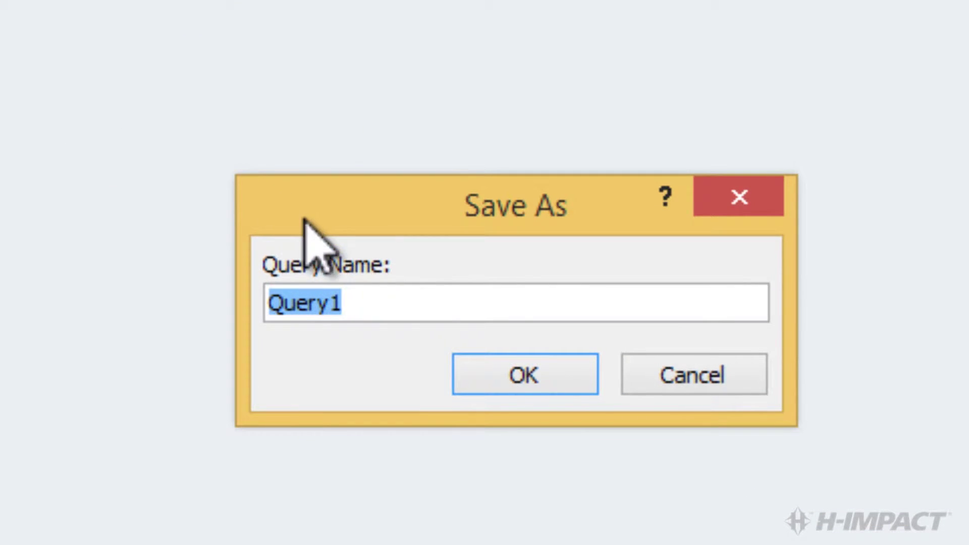
pyautogui.click(361, 318)
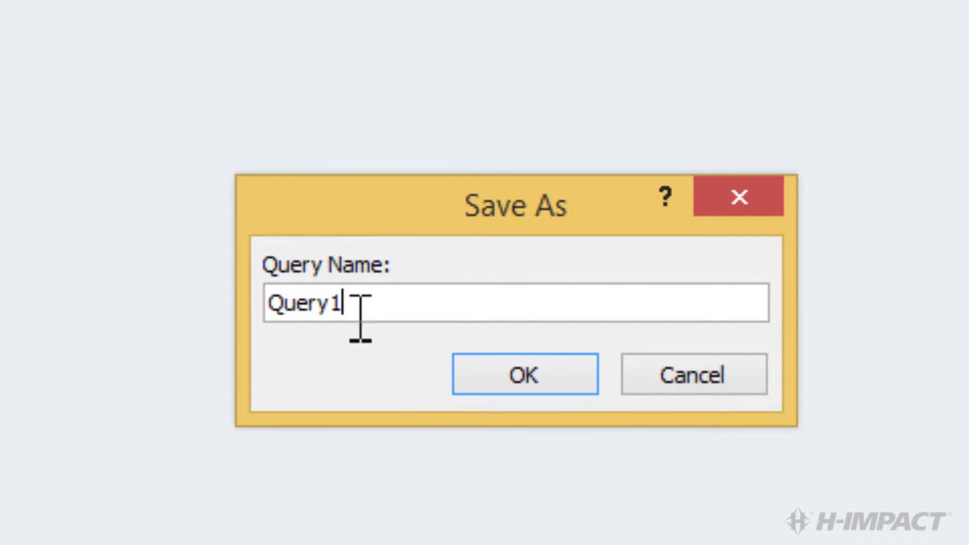
pyautogui.hotkey('ctrl', 'a')
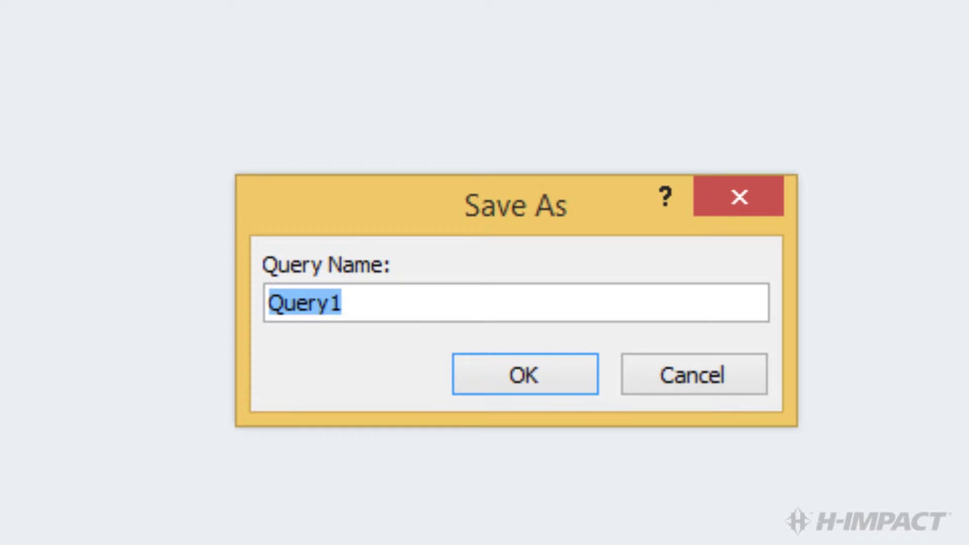
pyautogui.write('qs')
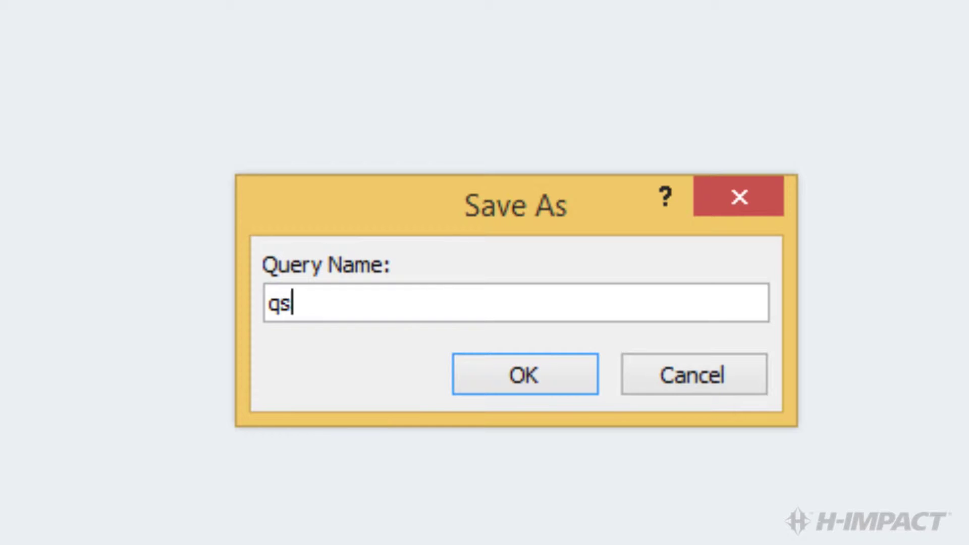
pyautogui.write('_')
pyautogui.write('U')
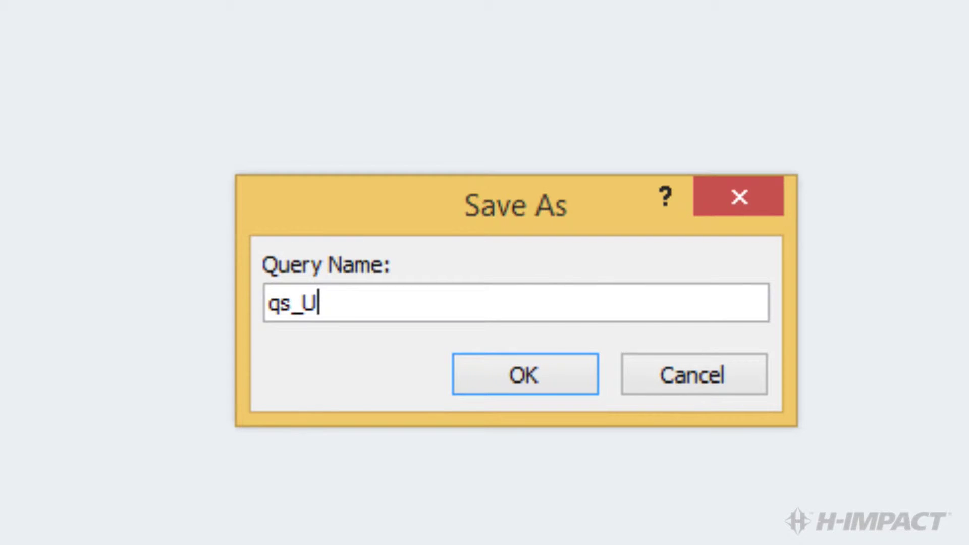
pyautogui.write('pdate')
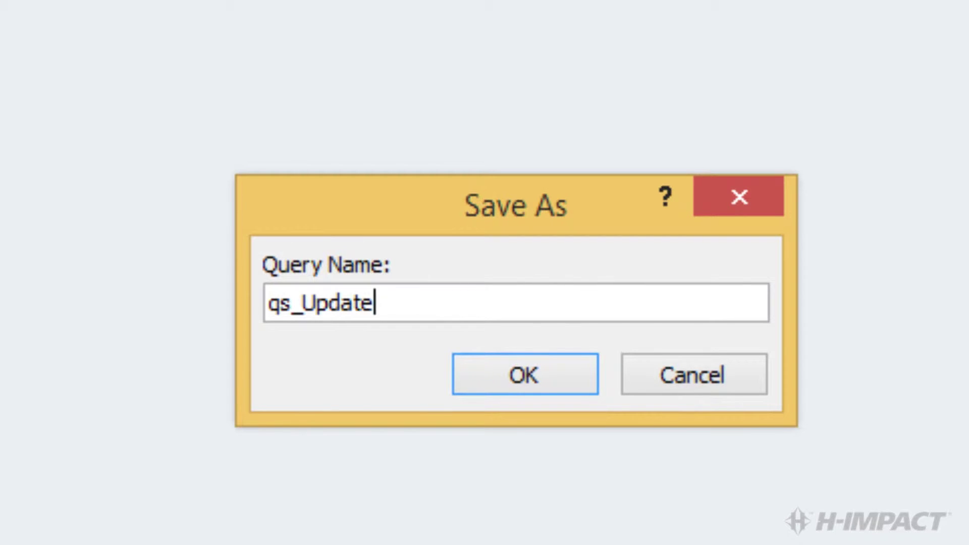
pyautogui.write('Discoun')
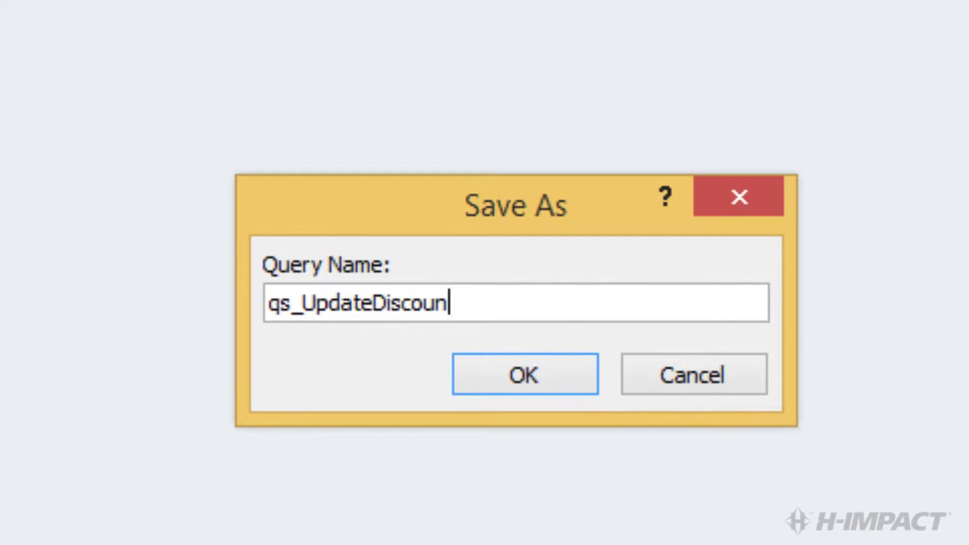
pyautogui.write('tPric')
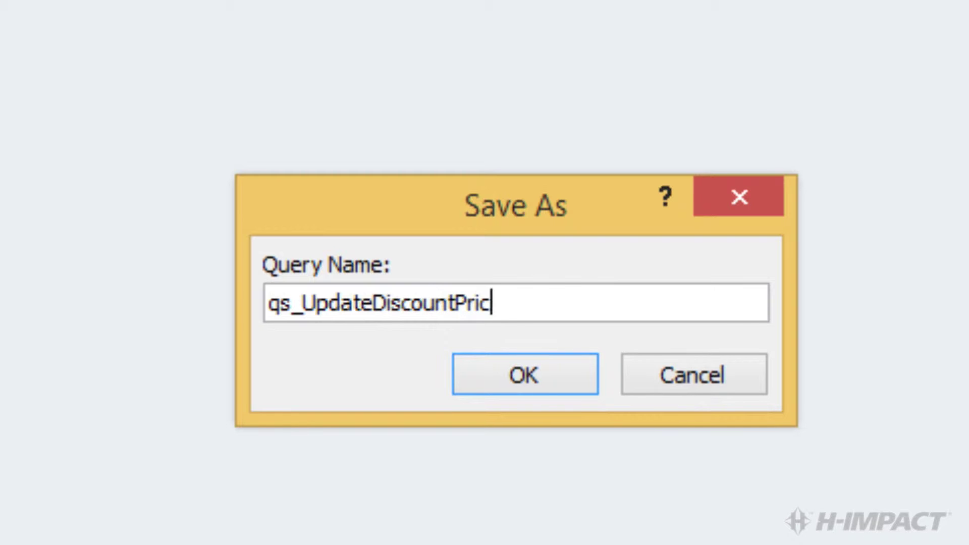
pyautogui.write('e')
pyautogui.click(491, 371)
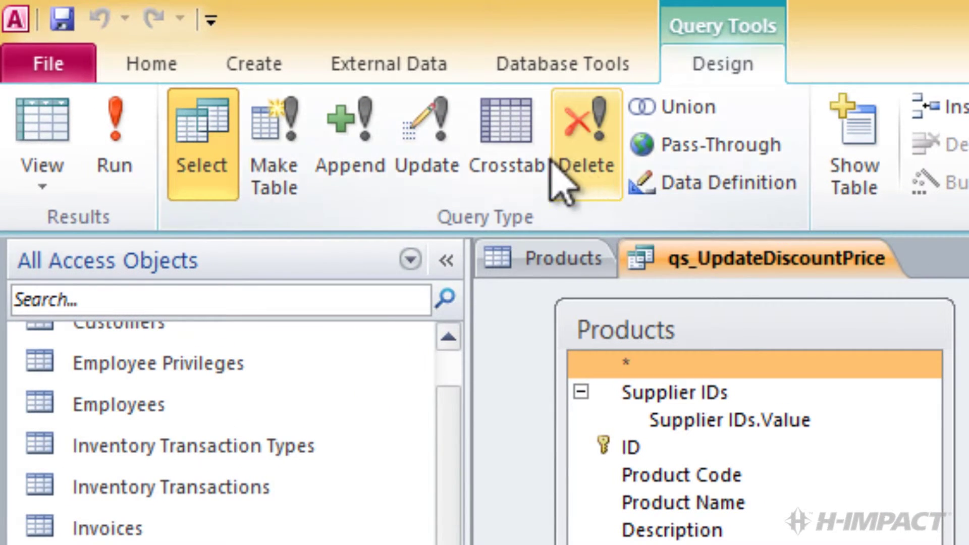
# Step: Change the query type to Update and add Discount_Price to the design grid
pyautogui.click(459, 158)
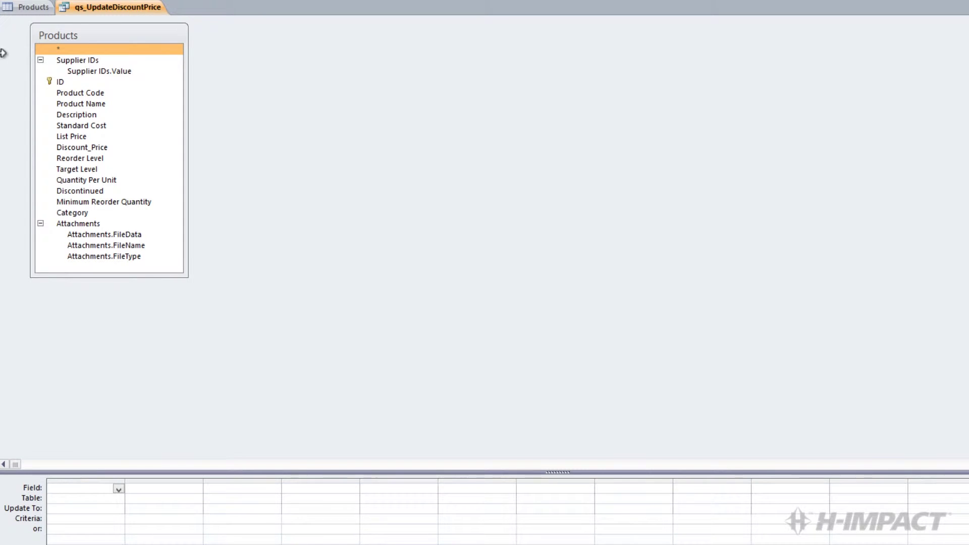
pyautogui.doubleClick(77, 150)
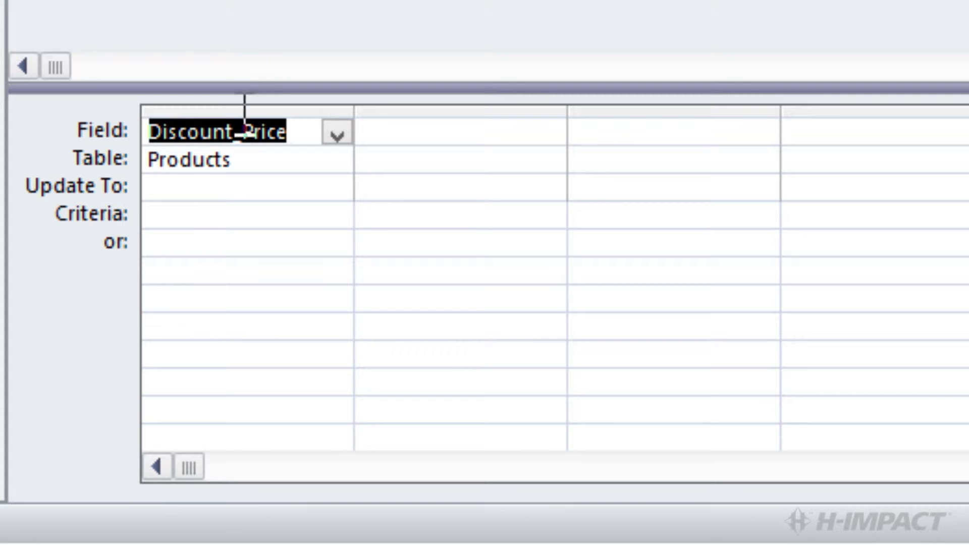
pyautogui.click(230, 181)
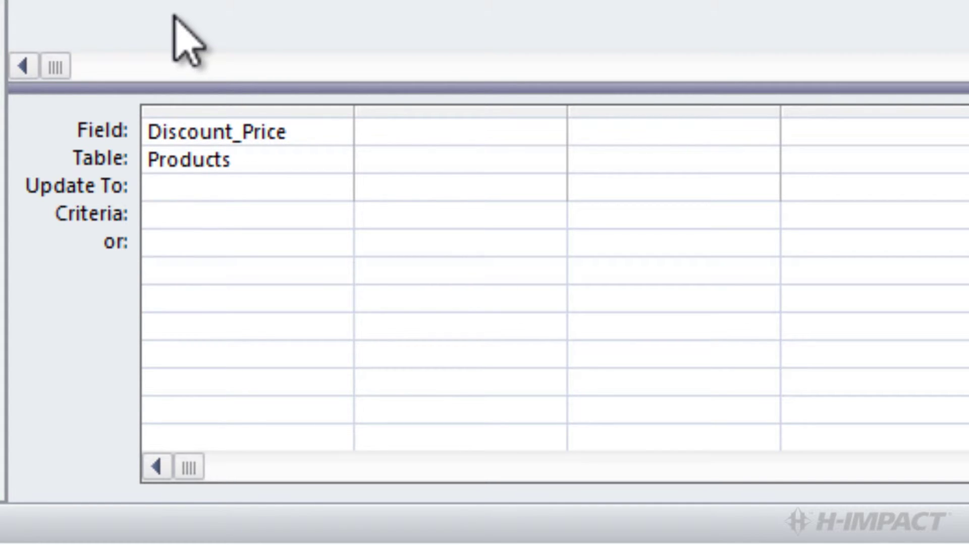
pyautogui.write('(')
pyautogui.write('.20) *')
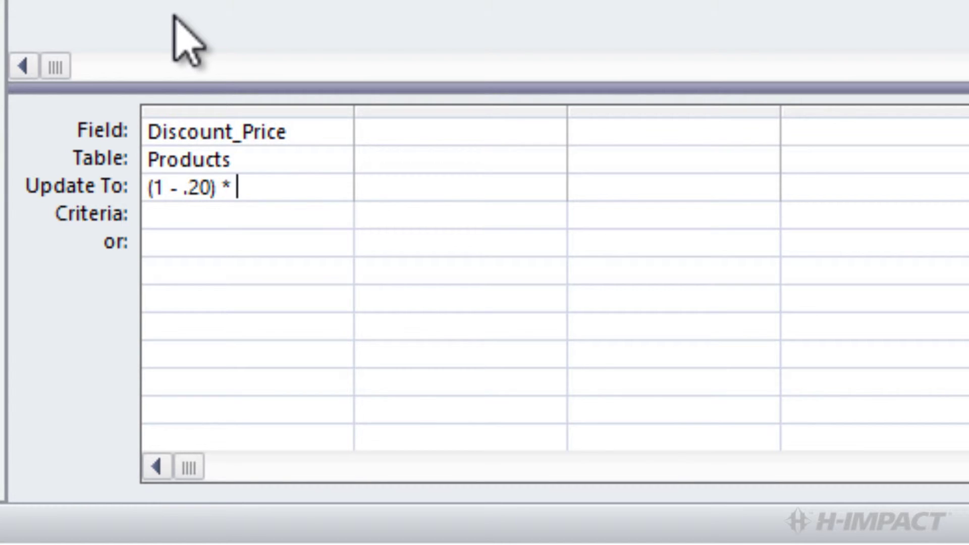
pyautogui.write(' [')
pyautogui.write('List')
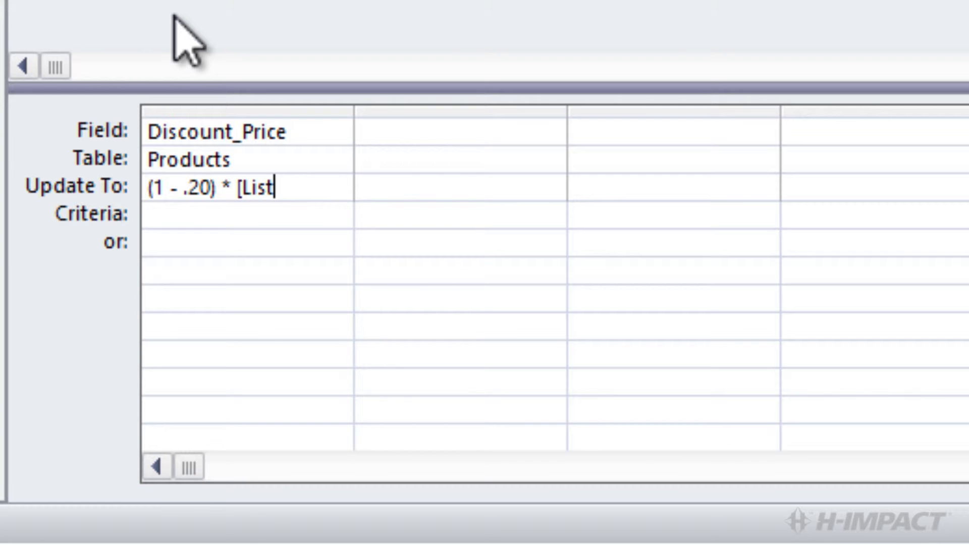
pyautogui.write(' Price')
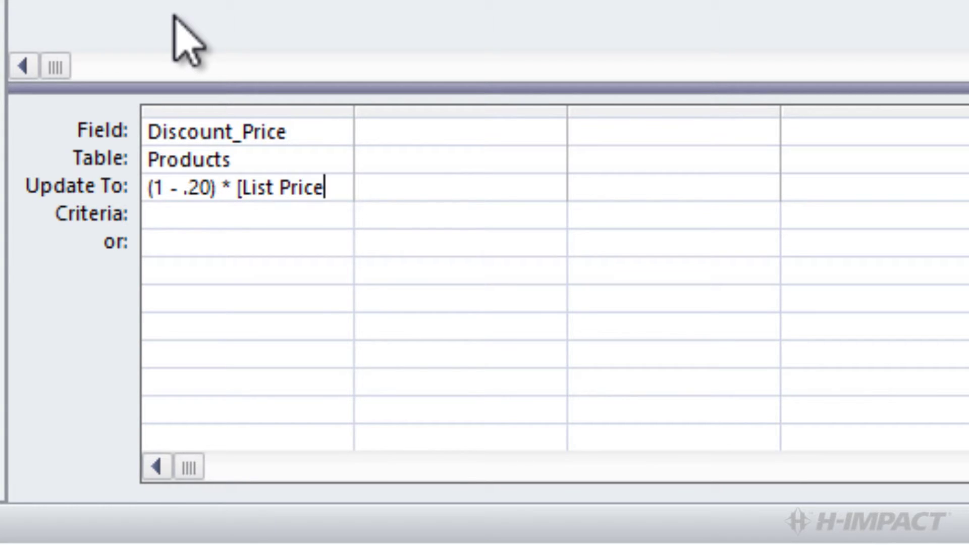
pyautogui.write(']')
# Step: Set Discount_Price's Update To value to (1 - .20) * [List Price]
pyautogui.press('Tab')
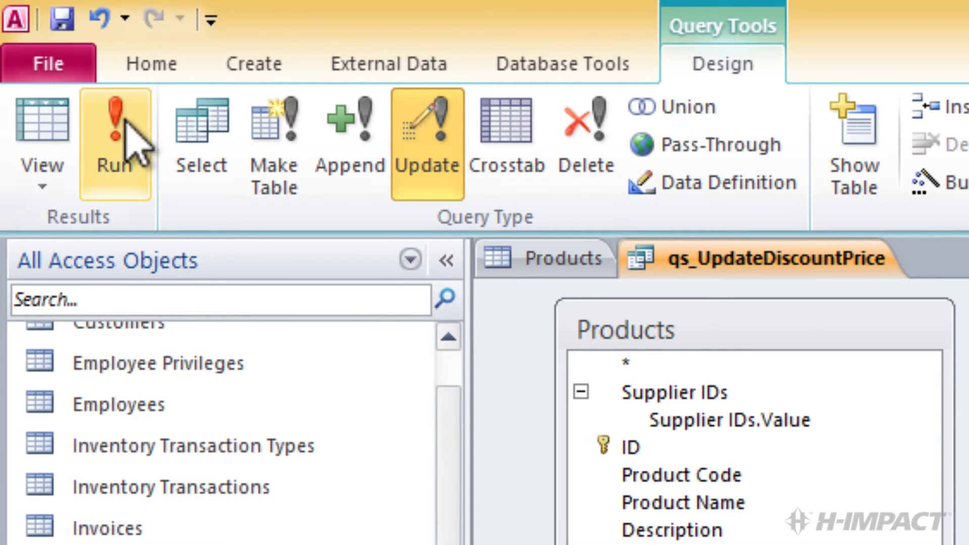
# Step: Run qs_UpdateDiscountPrice to update Discount_Price on all 45 product rows
pyautogui.click(124, 140)
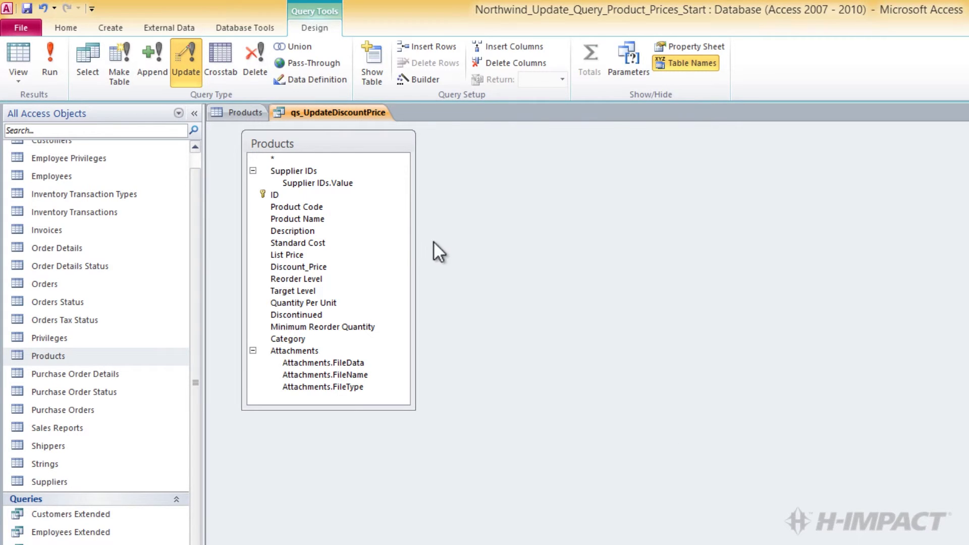
# Step: Open Products to verify Discount_Price is 80% of List Price, e.g., $14.40 for $18.00
pyautogui.doubleClick(94, 357)
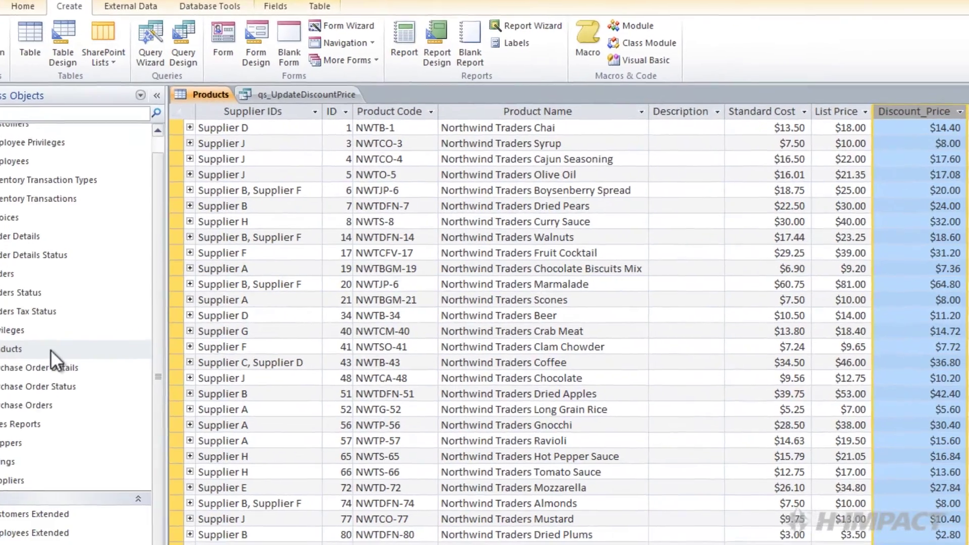